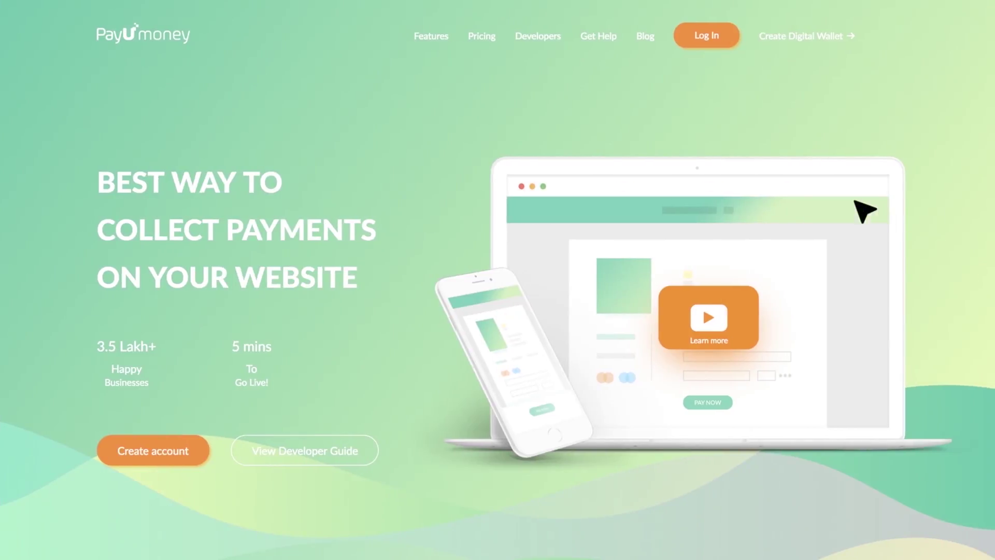
# Step: Download the Magento Ver 2xx | 1.9 plugin package from PayUmoney's developer plugin integration list
pyautogui.click(545, 39)
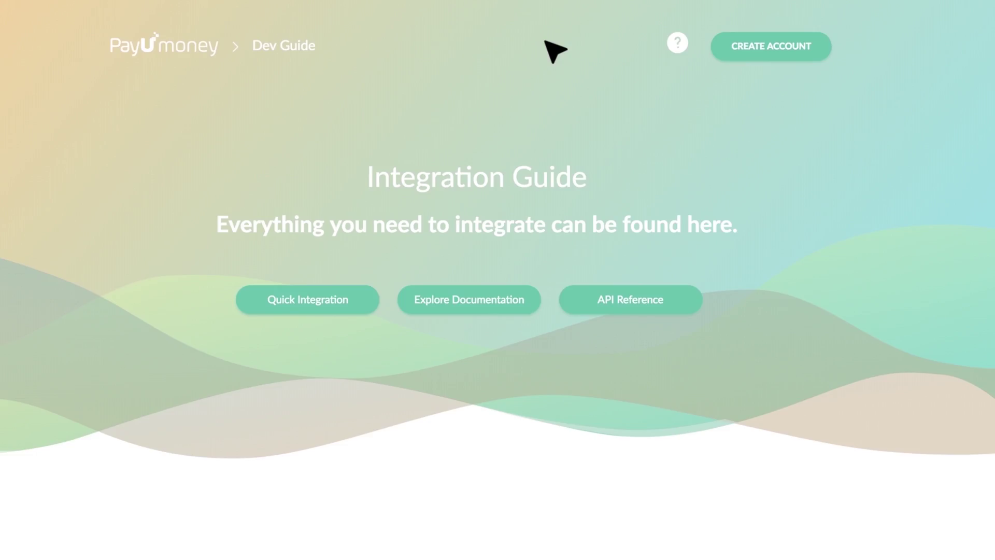
pyautogui.scroll(-8, 554, 207)
pyautogui.click(342, 346)
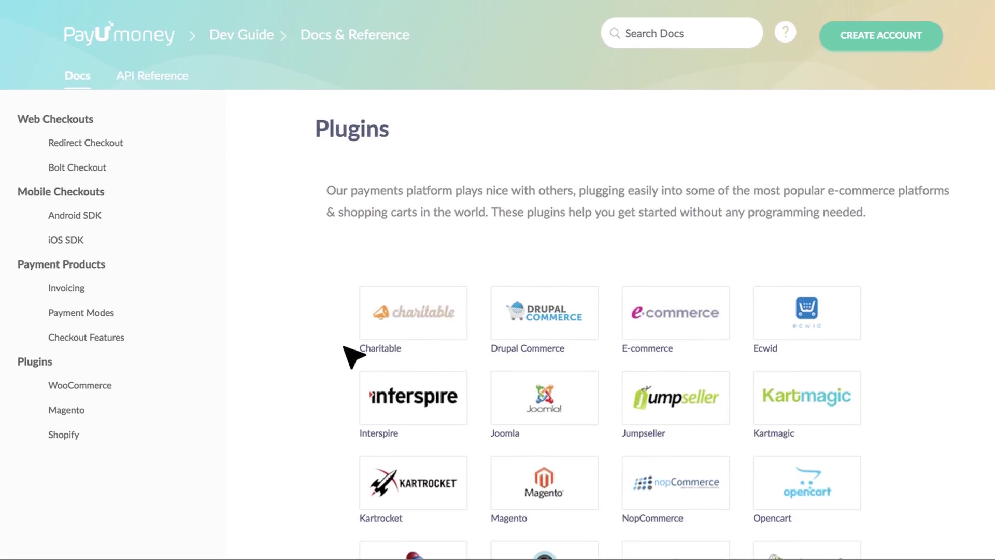
pyautogui.moveTo(576, 478)
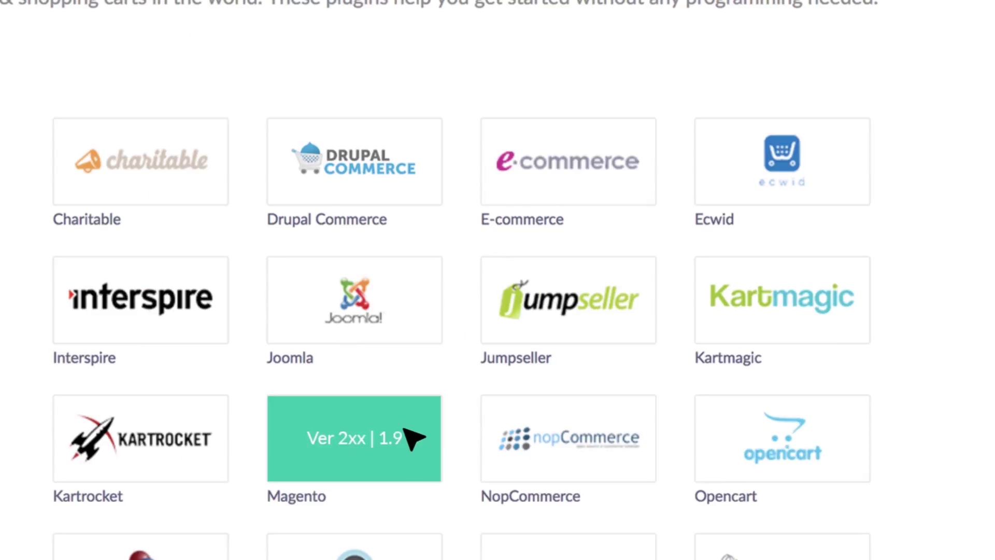
pyautogui.click(336, 440)
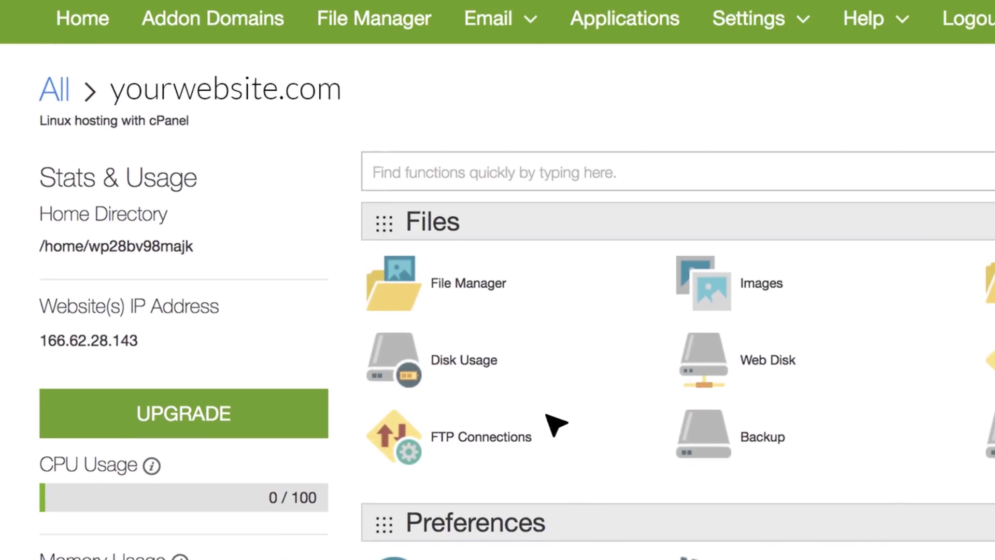
# Step: Upload the Magento2x_PayUMoney_BOLT_Integration zip into the app/code folder in File Manager
pyautogui.click(399, 40)
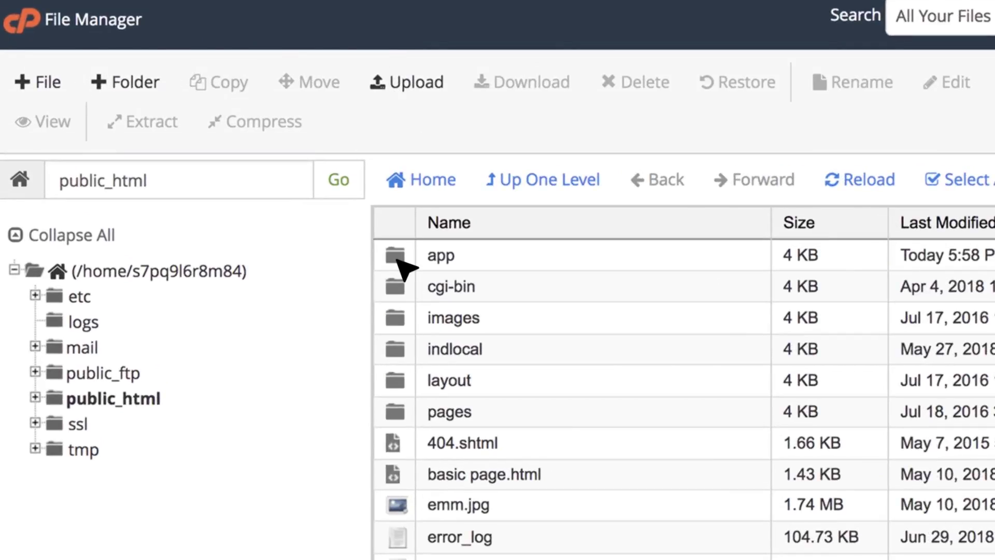
pyautogui.doubleClick(401, 259)
pyautogui.doubleClick(397, 257)
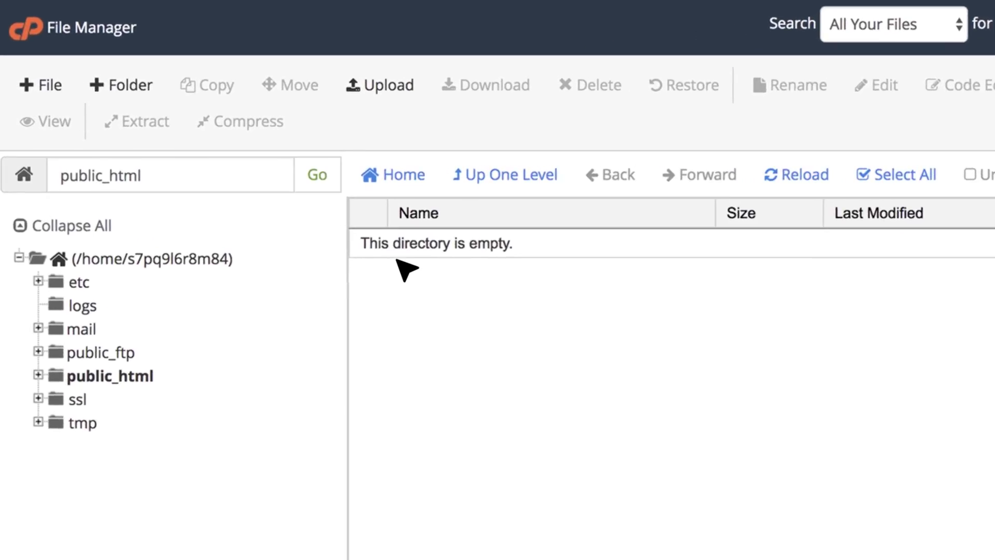
pyautogui.click(391, 87)
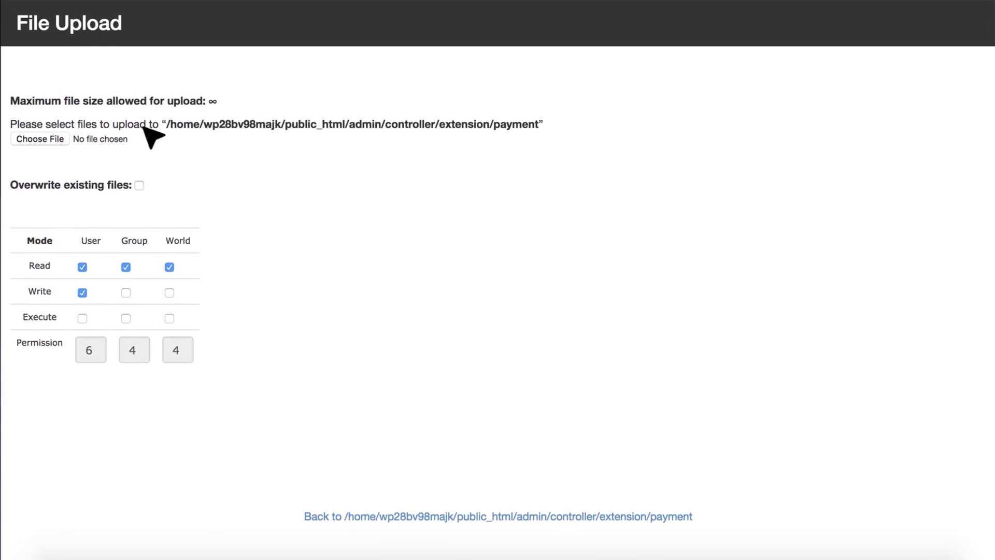
pyautogui.click(41, 270)
pyautogui.click(43, 143)
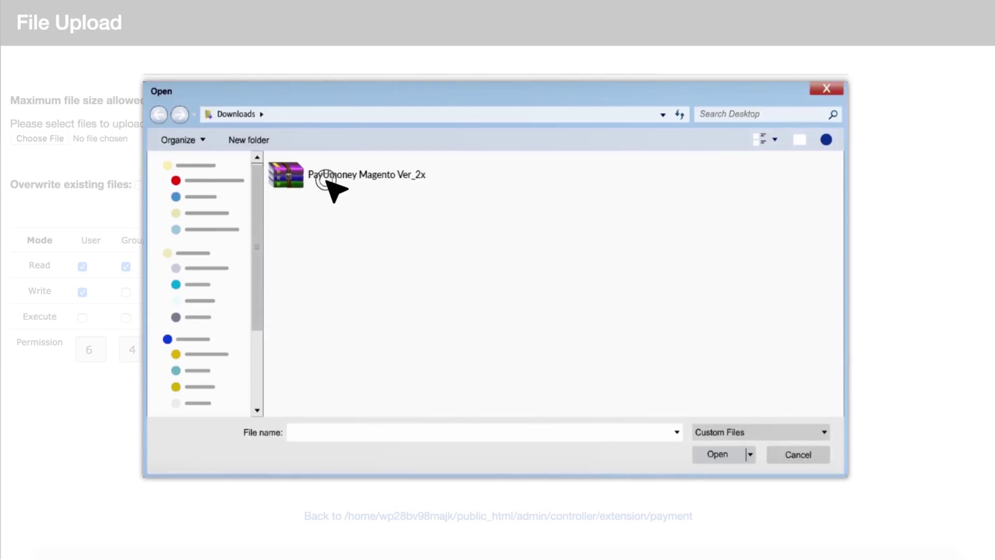
pyautogui.click(706, 453)
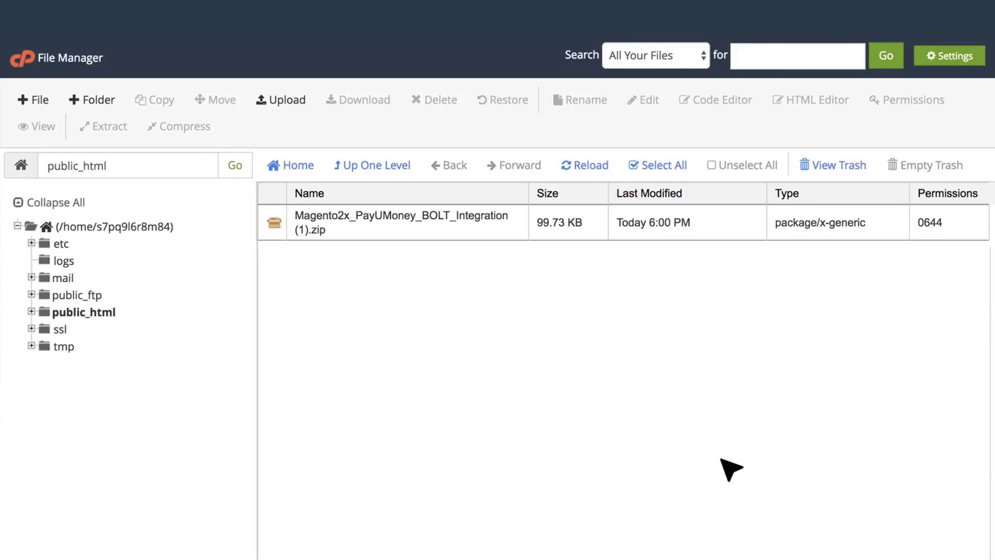
# Step: Extract the uploaded plugin zip and open the resulting PayUM folder
pyautogui.rightClick(434, 233)
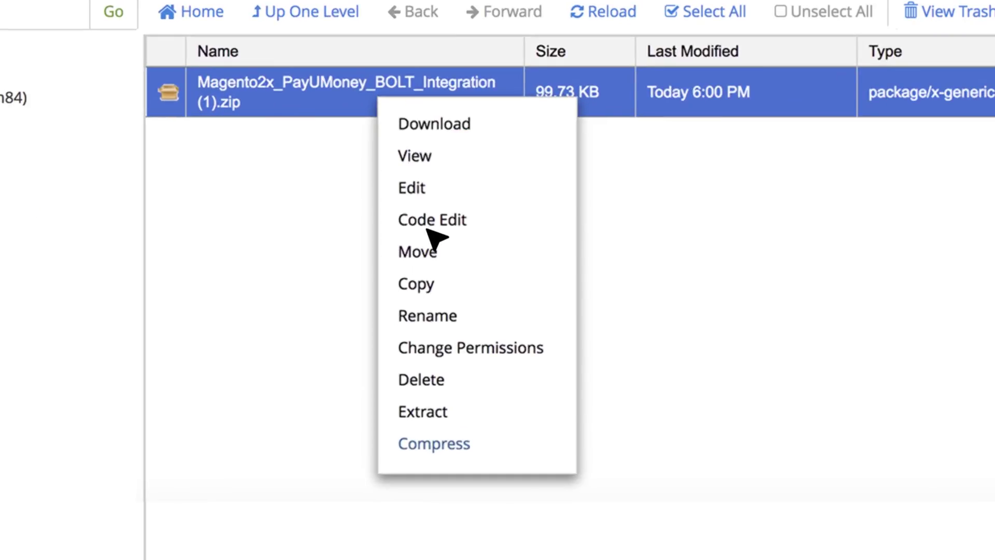
pyautogui.click(453, 414)
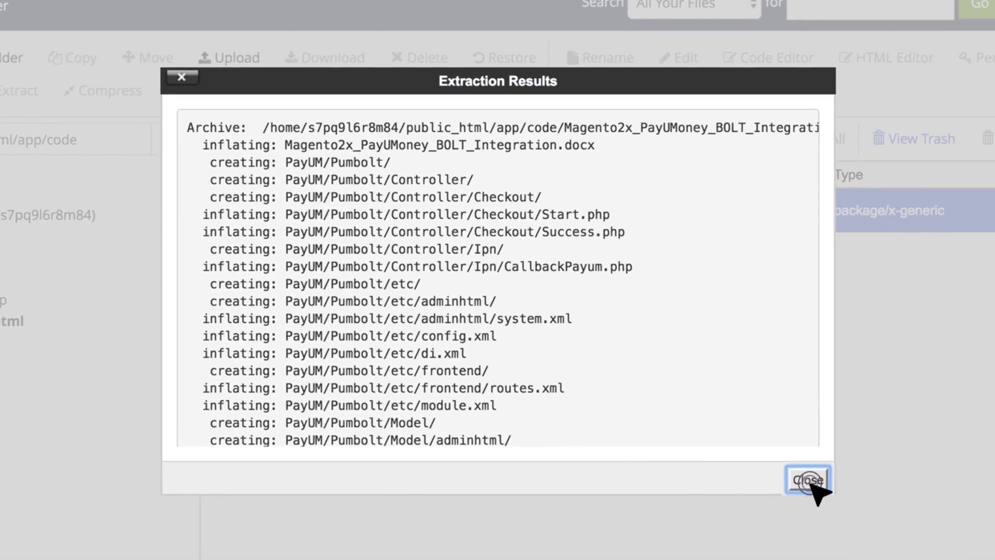
pyautogui.click(749, 438)
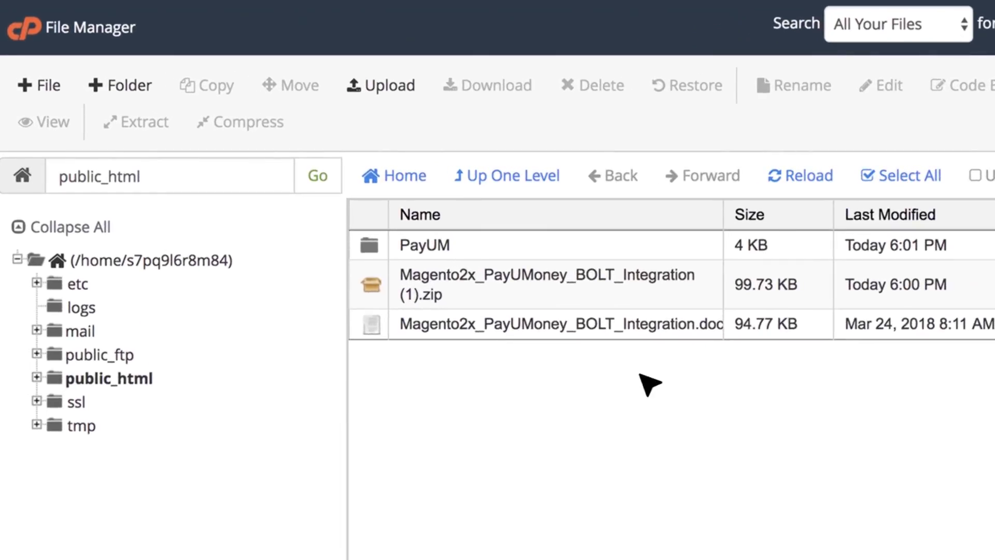
pyautogui.doubleClick(450, 248)
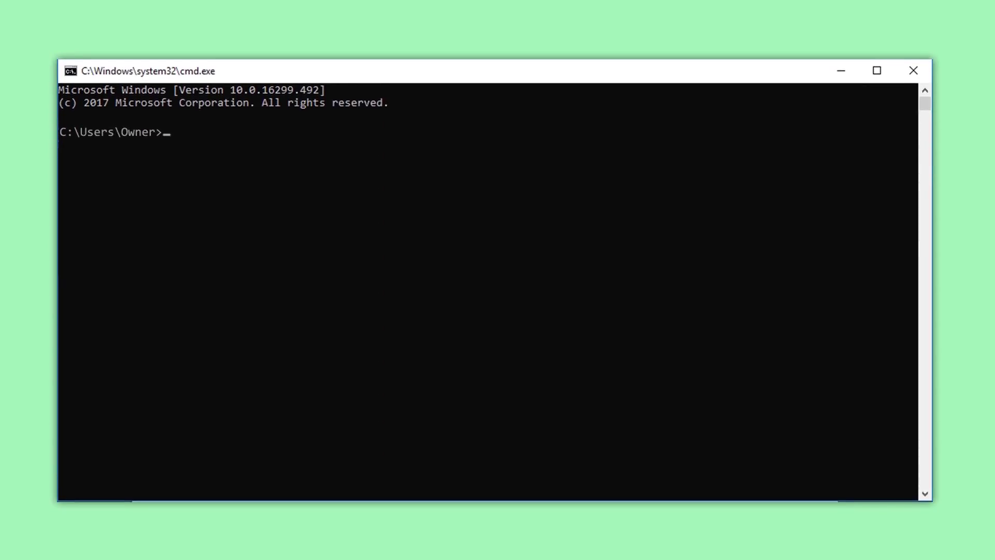
# Step: Run php bin/magento setup:upgrade, then enter php bin/magento setup:static-content:deploy in Command Prompt
pyautogui.write('hp bin/magent')
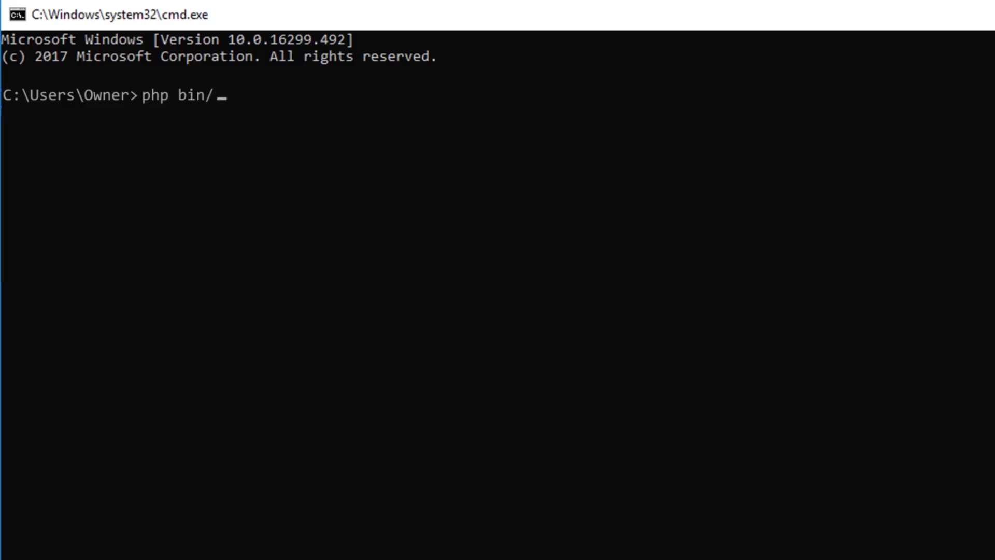
pyautogui.write('o setup:upgra')
pyautogui.write('gento s')
pyautogui.write('etup:static-')
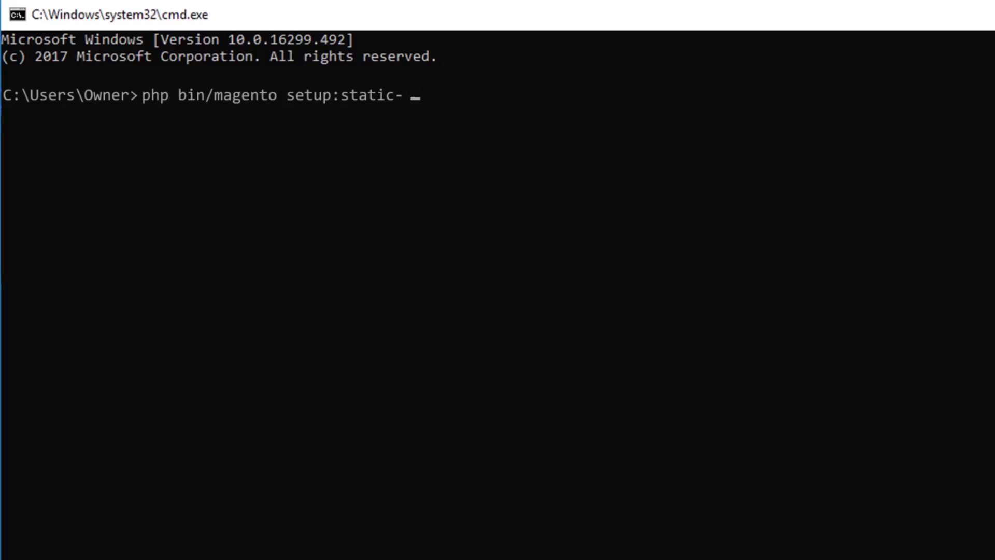
pyautogui.write('content:deplo')
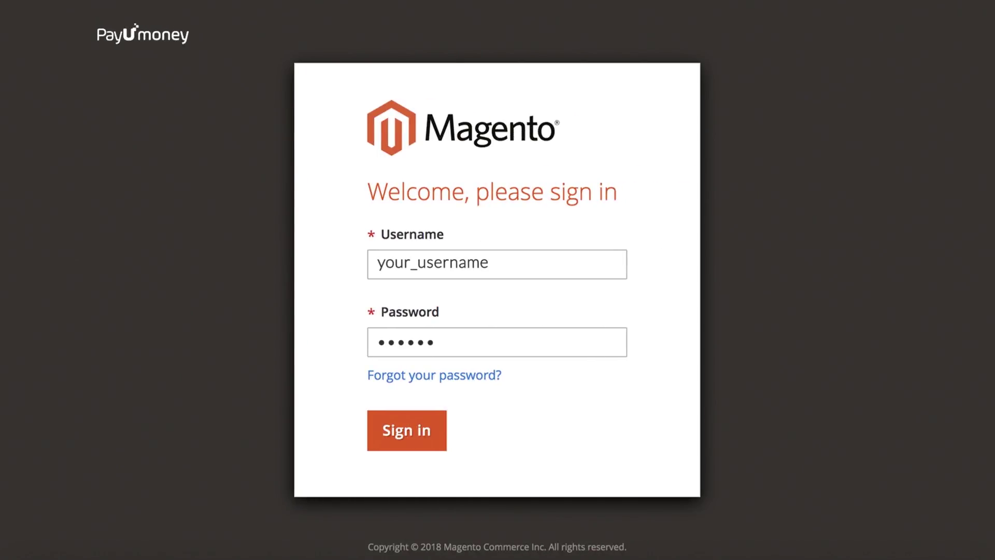
# Step: Sign in to Magento Admin and expand Payu Subvention under Stores > Configuration > Sales > Payment Methods
pyautogui.click(409, 432)
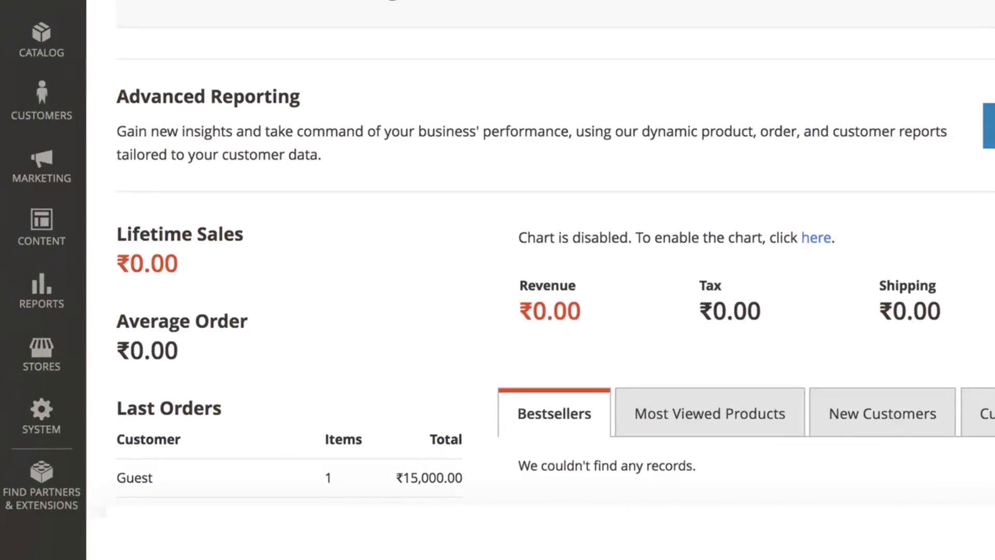
pyautogui.click(55, 368)
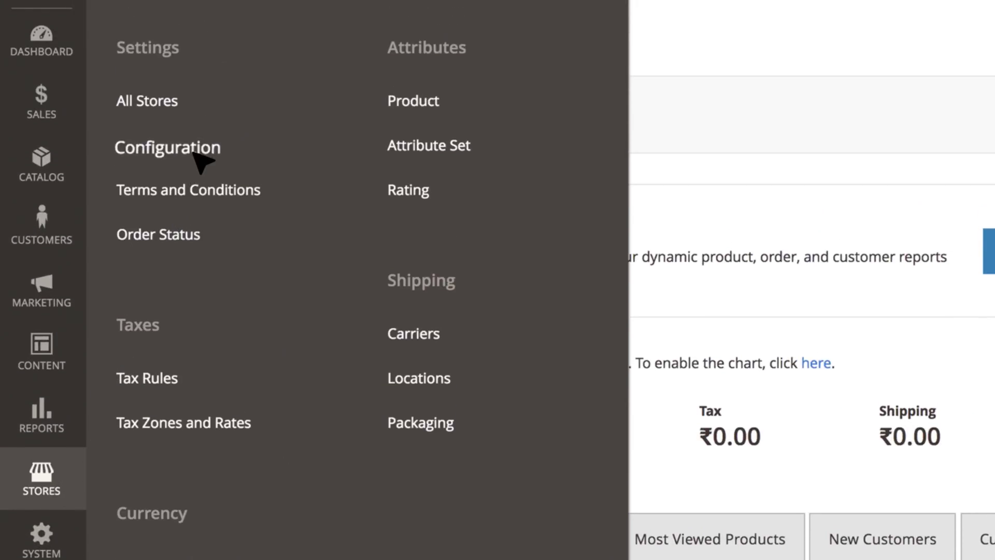
pyautogui.click(194, 151)
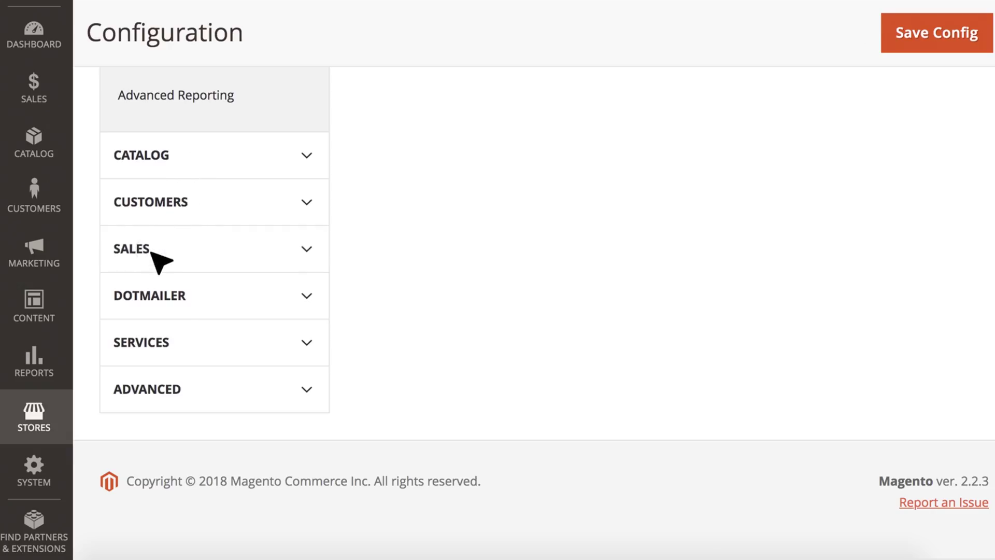
pyautogui.click(150, 251)
pyautogui.scroll(-10, 347, 269)
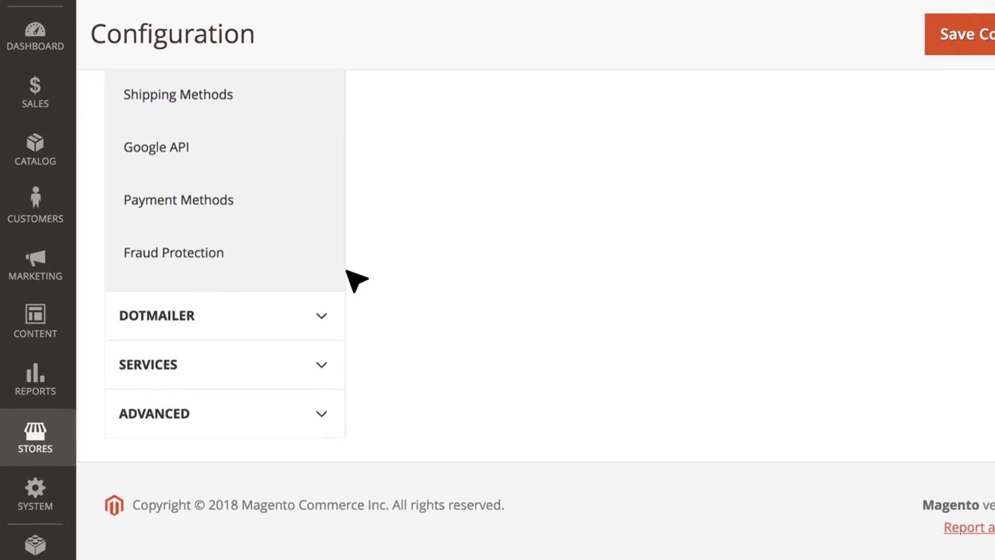
pyautogui.click(223, 202)
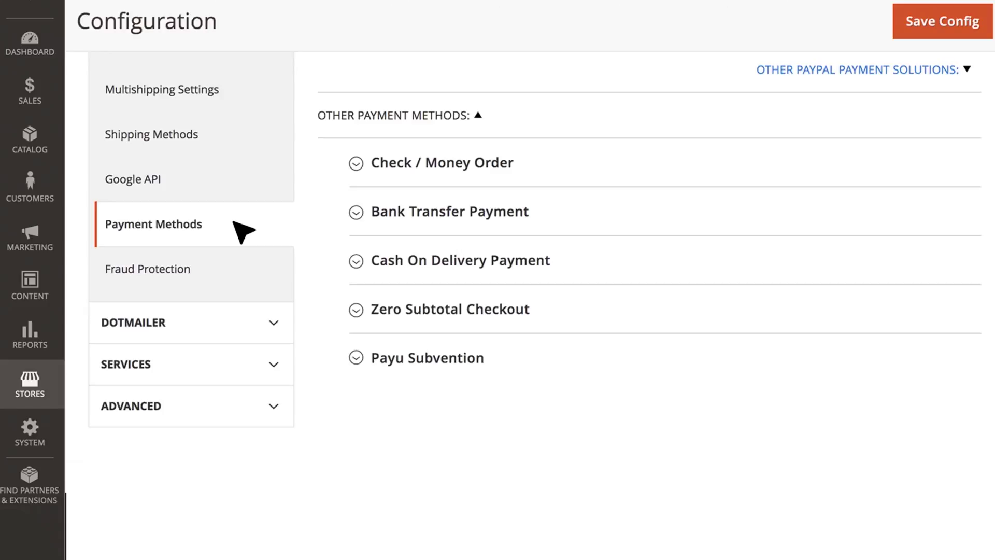
pyautogui.click(356, 357)
pyautogui.scroll(-2, 356, 357)
pyautogui.scroll(-2, 529, 306)
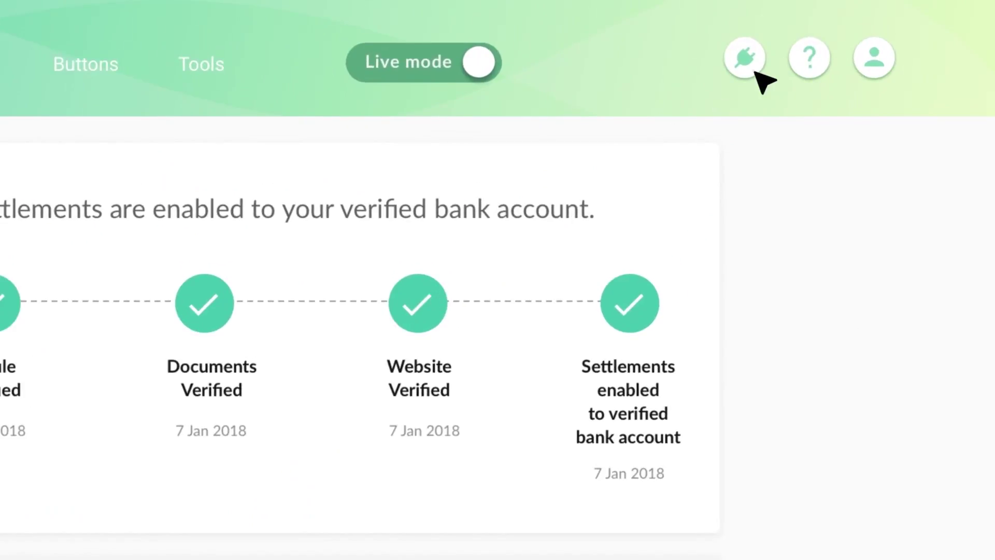
# Step: Open the Integration Details page from the PayUmoney dashboard's plug-icon menu
pyautogui.click(900, 35)
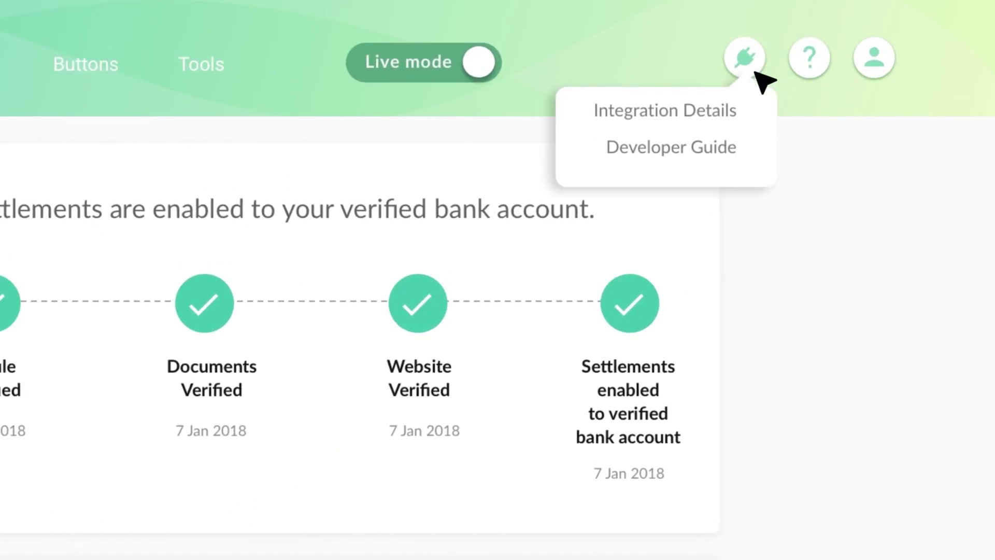
pyautogui.click(691, 116)
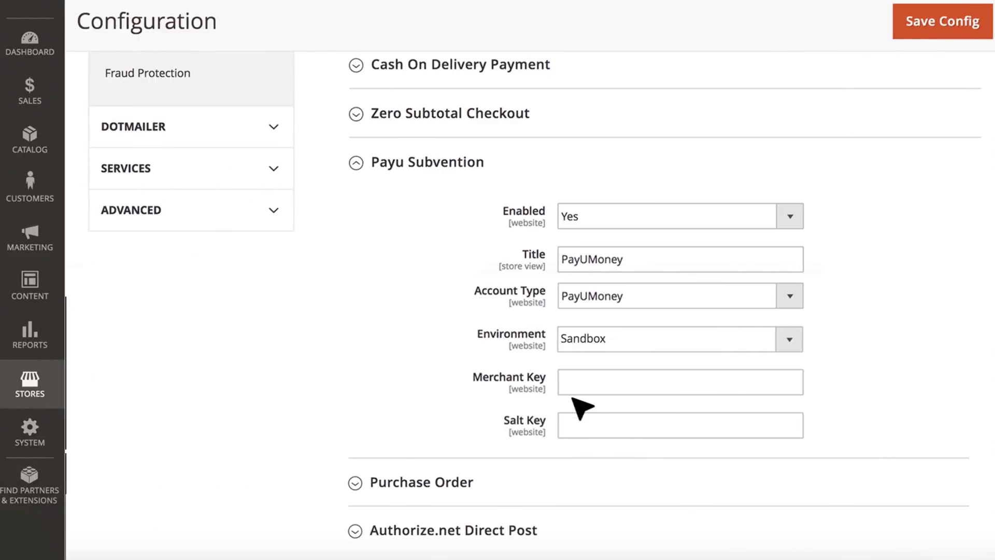
# Step: Paste the PayUmoney merchant key and salt into Payu Subvention's Merchant Key and Salt Key fields
pyautogui.click(573, 393)
pyautogui.hotkey('ctrl', 'v')
pyautogui.click(566, 433)
pyautogui.hotkey('ctrl', 'v')
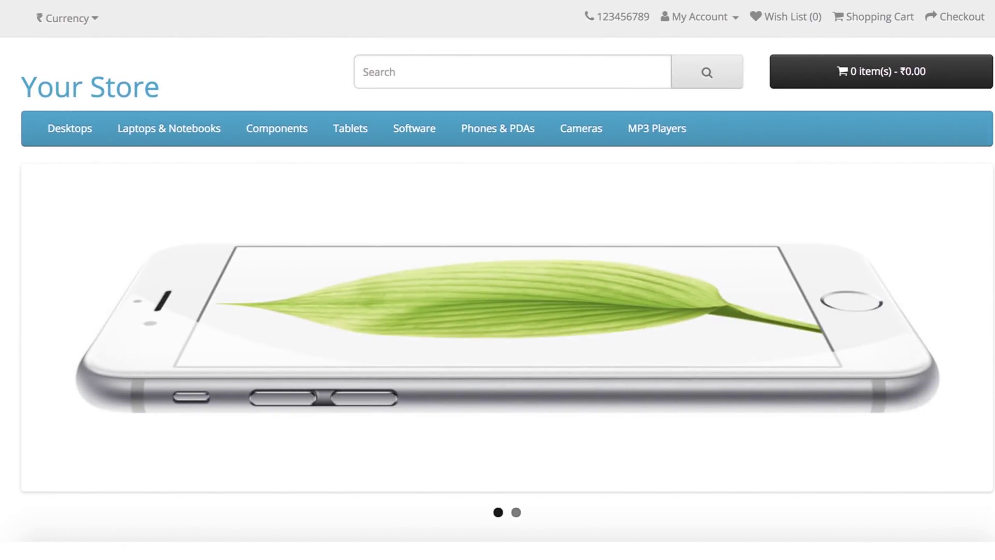
# Step: Check out the one-iPhone cart with PayUmoney as the payment method and confirm the order
pyautogui.click(894, 83)
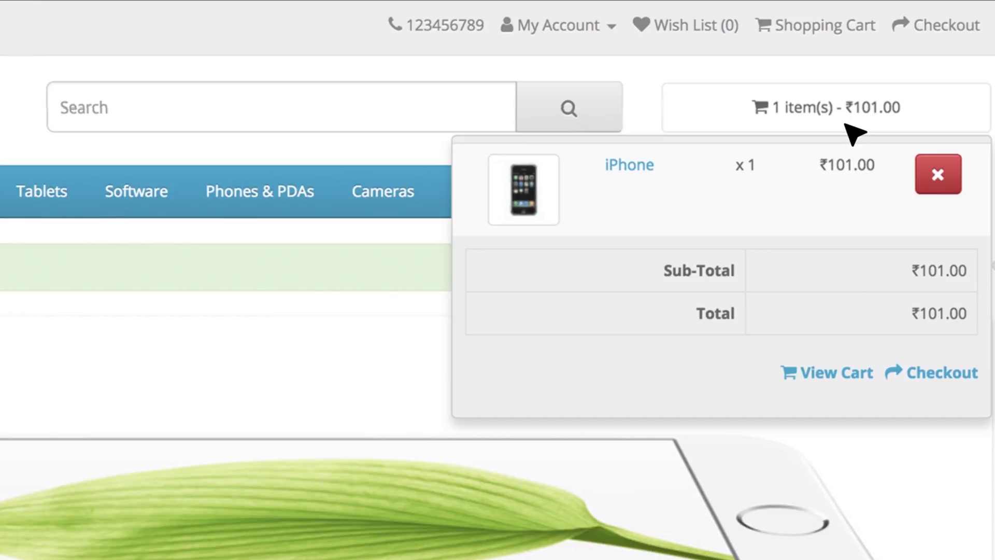
pyautogui.click(933, 382)
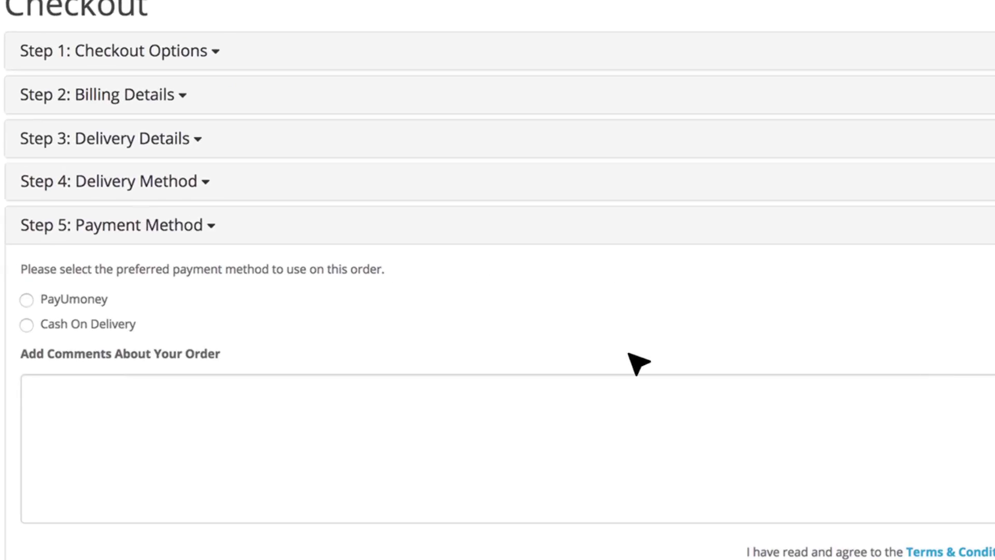
pyautogui.click(153, 356)
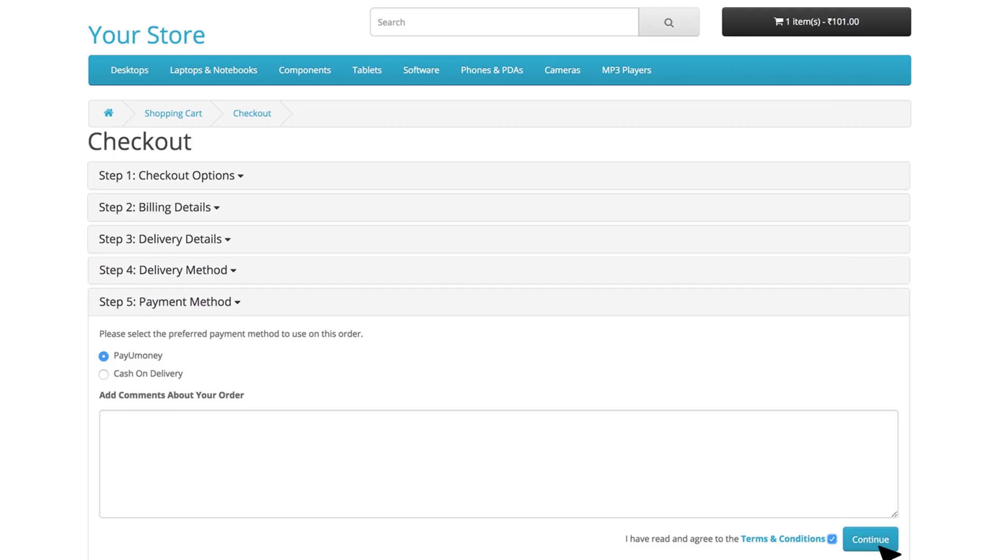
pyautogui.click(881, 548)
pyautogui.click(871, 524)
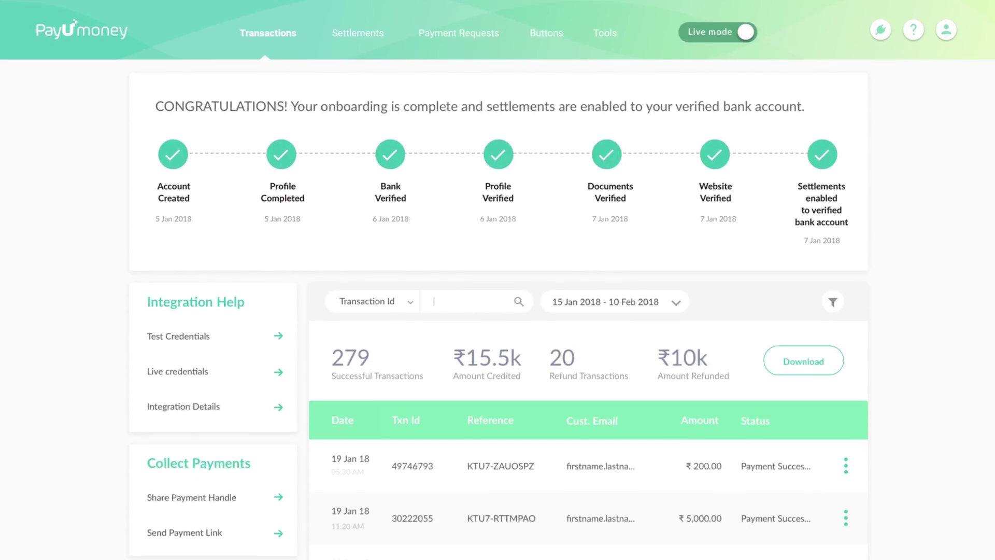
# Step: Show the test card details on PayUmoney's Integration Details page
pyautogui.click(881, 32)
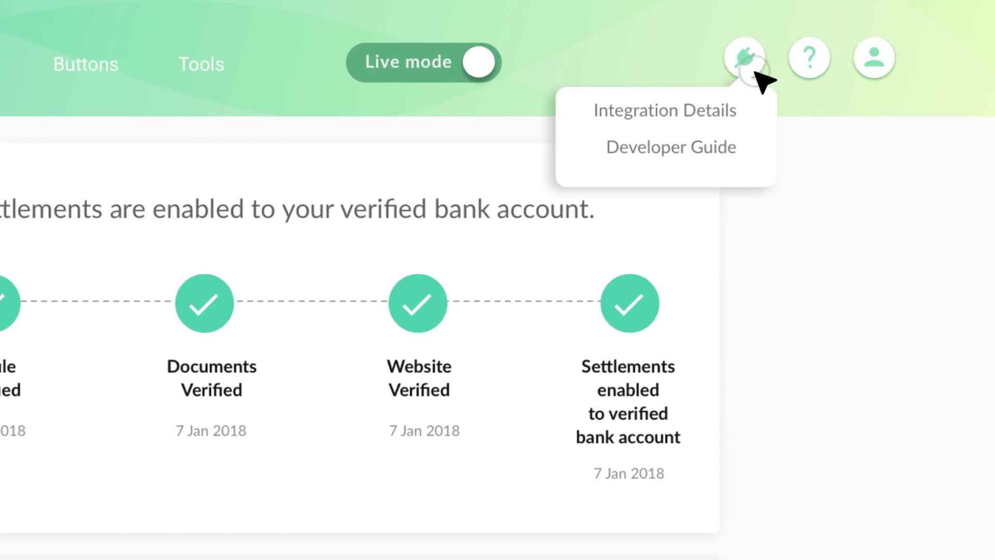
pyautogui.click(698, 121)
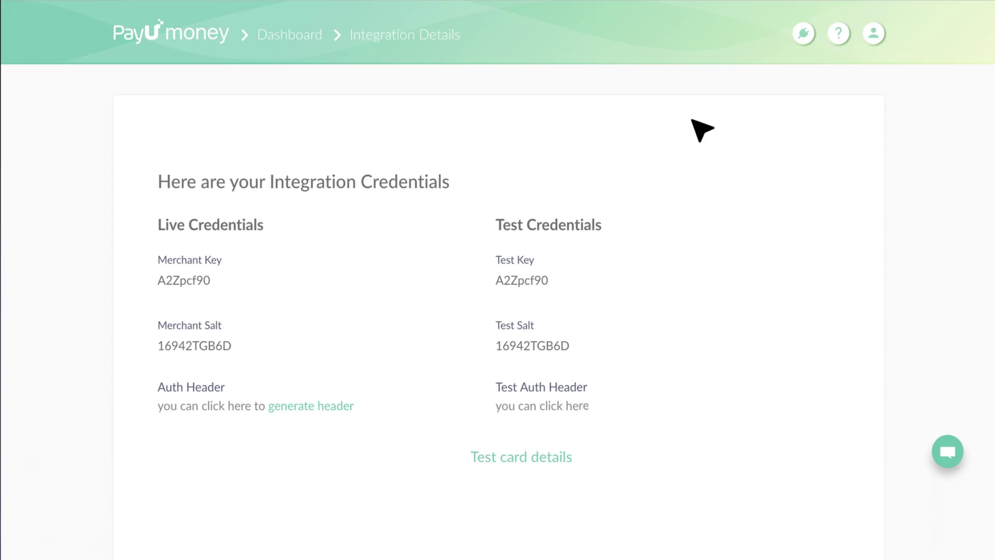
pyautogui.click(517, 461)
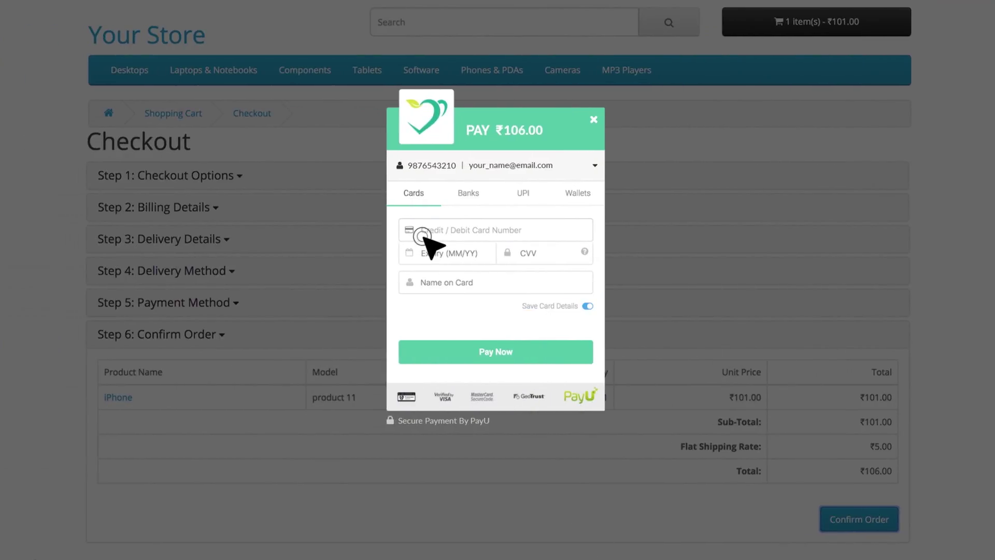
# Step: Pay the ₹106.00 order with the test card details and submit the one-time password
pyautogui.click(418, 232)
pyautogui.write('512345678')
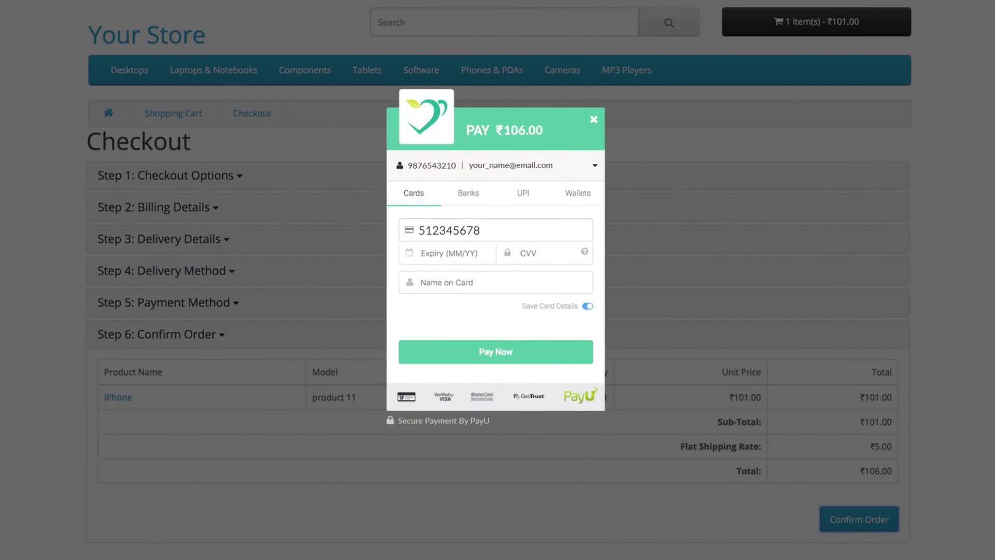
pyautogui.write('05/20123')
pyautogui.press('Tab')
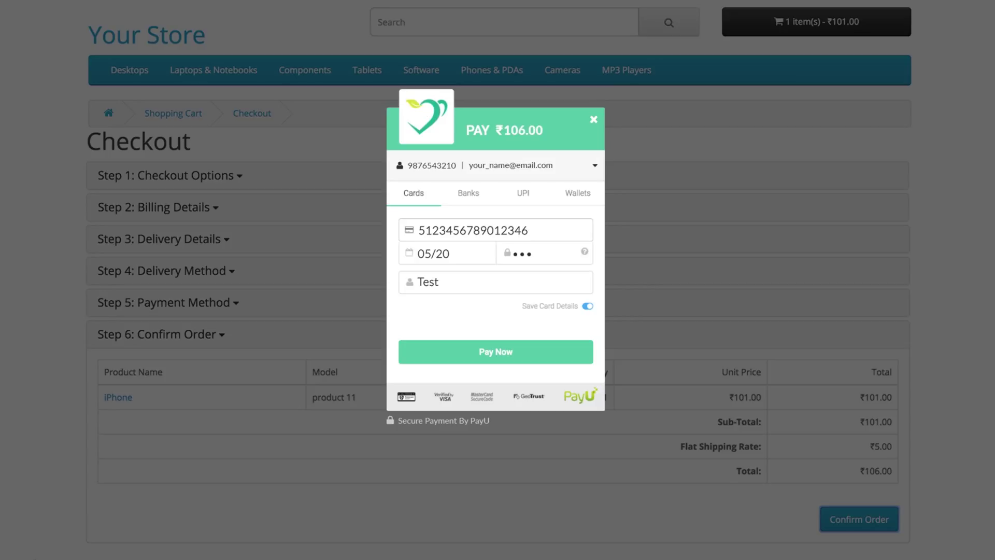
pyautogui.click(523, 367)
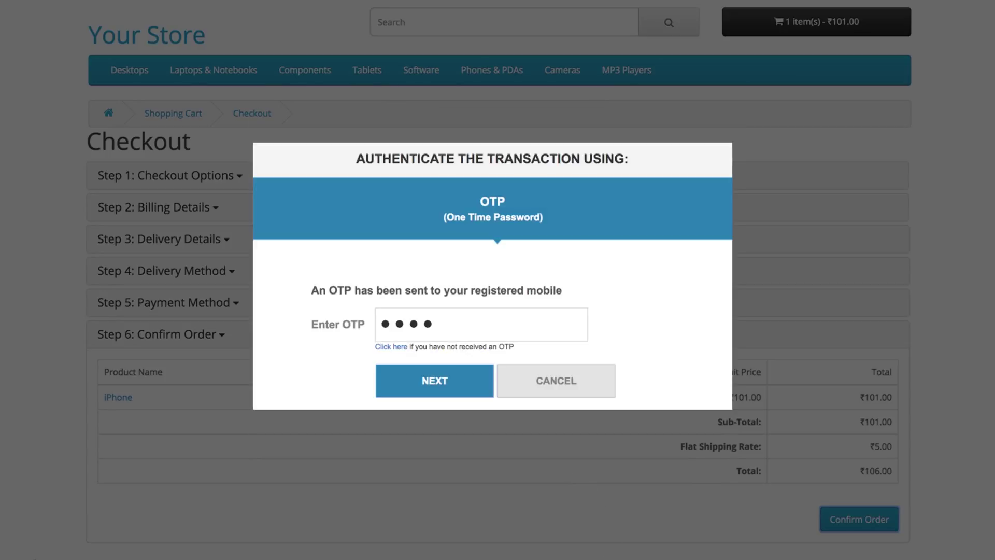
pyautogui.write('56')
pyautogui.click(450, 379)
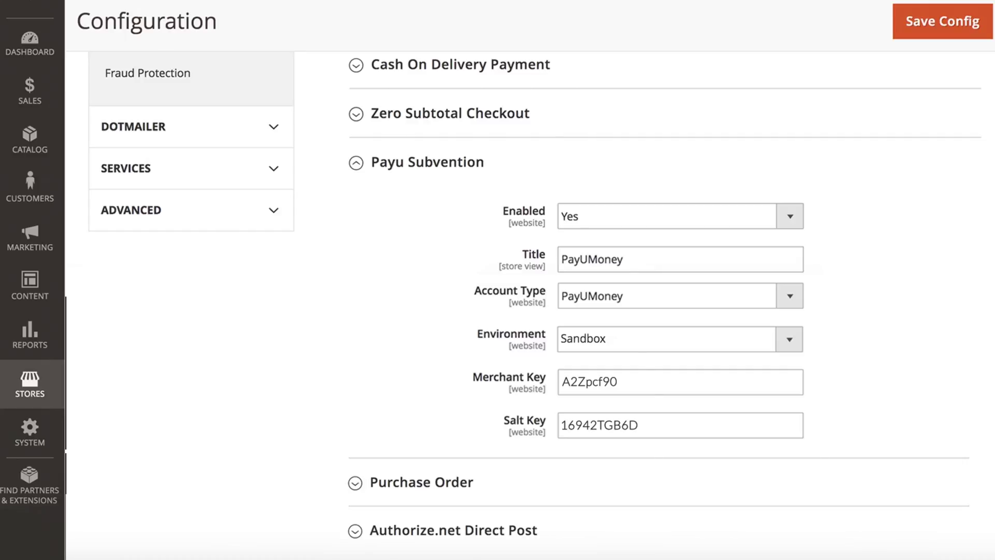
# Step: Change the Payu Subvention Environment from Sandbox to Production
pyautogui.click(790, 340)
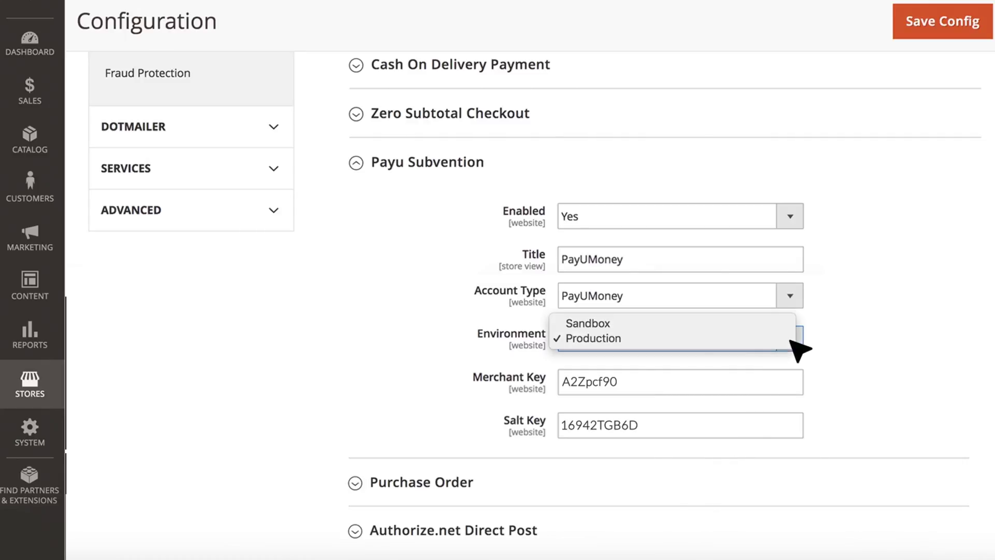
pyautogui.click(619, 339)
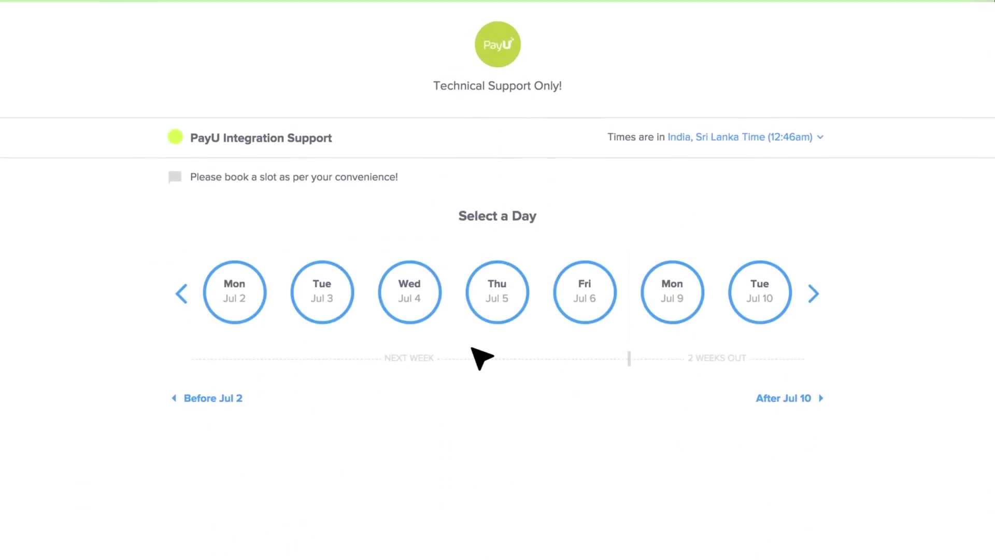
# Step: Choose Thursday, July 5 on the PayU support scheduling page to list its time slots
pyautogui.click(495, 293)
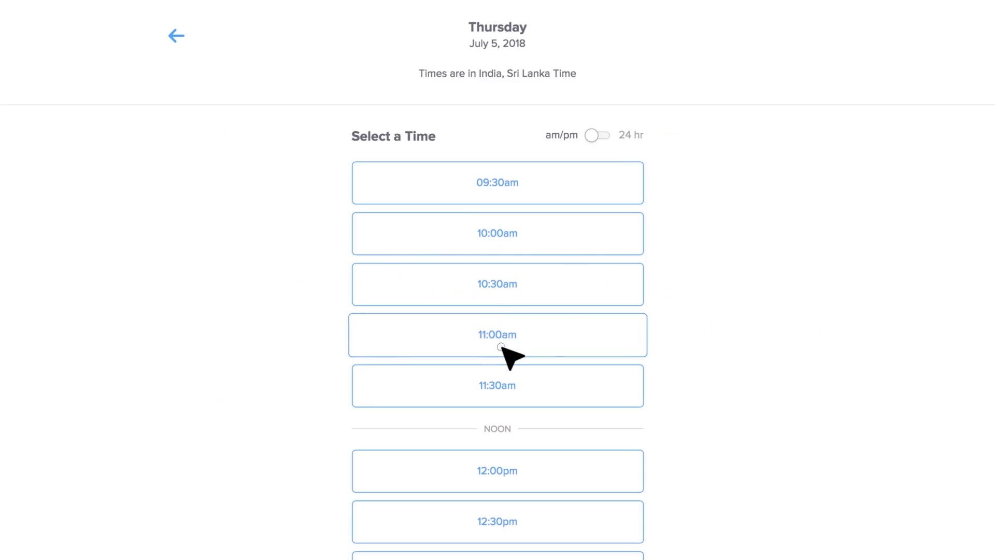